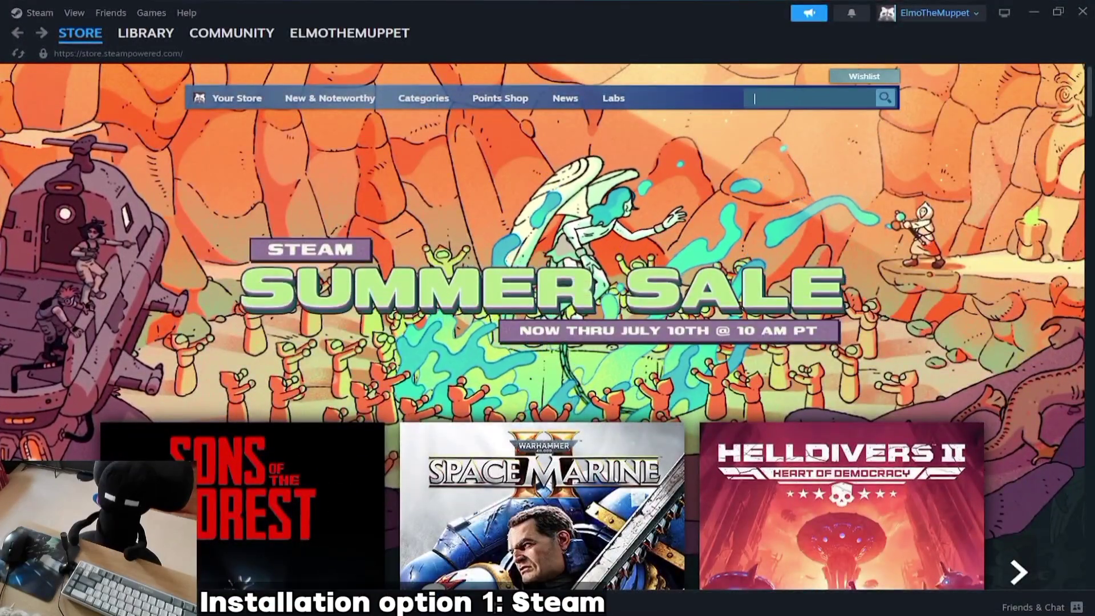
Search the Steam store for 'mate' to bring up matching title suggestions
text(mate)
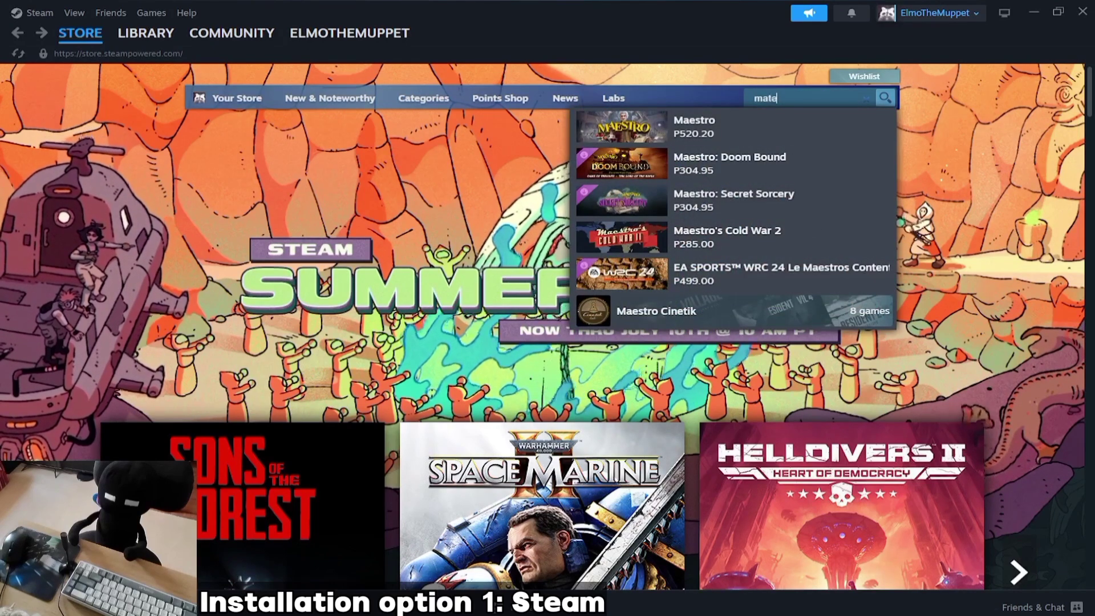
Open the MateEngine store page, check its P174.95 price, then switch to the web browser
click(765, 494)
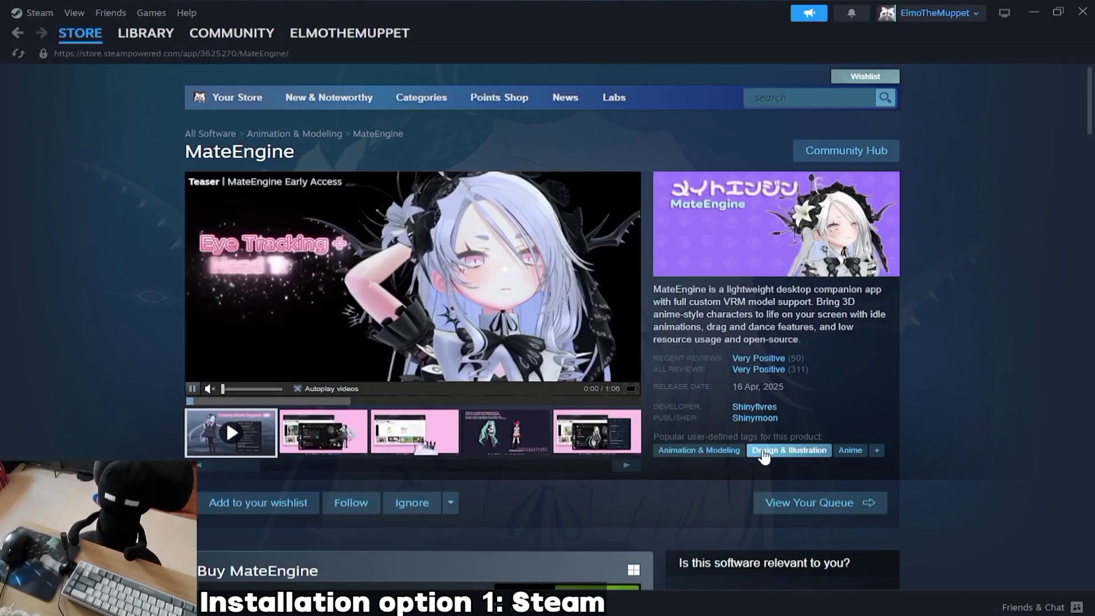
scroll(723, 465, down, 3)
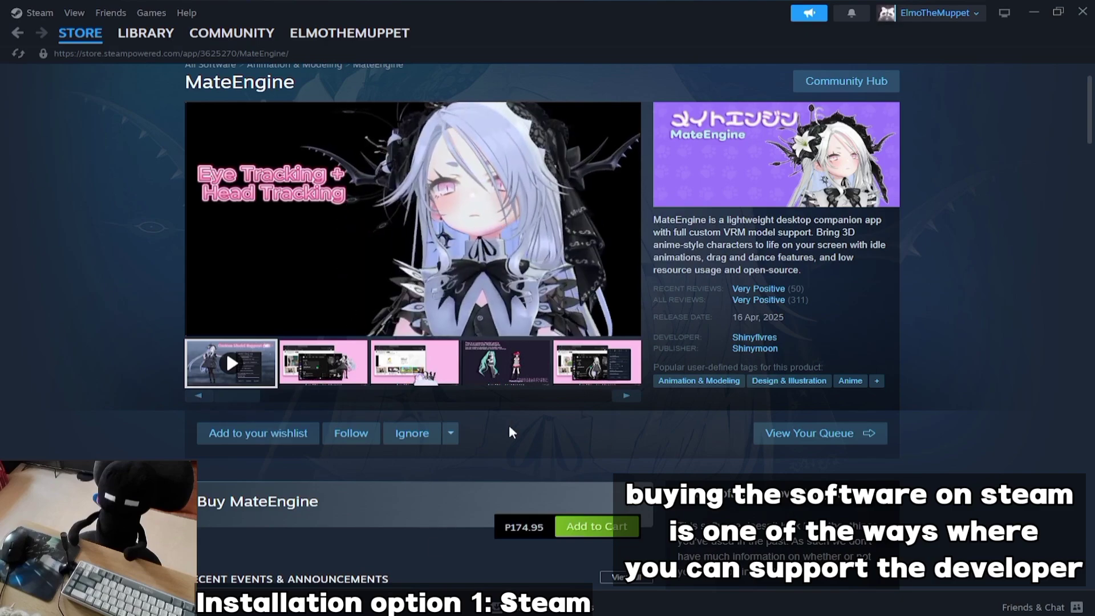
scroll(503, 429, down, 4)
scroll(668, 461, up, 3)
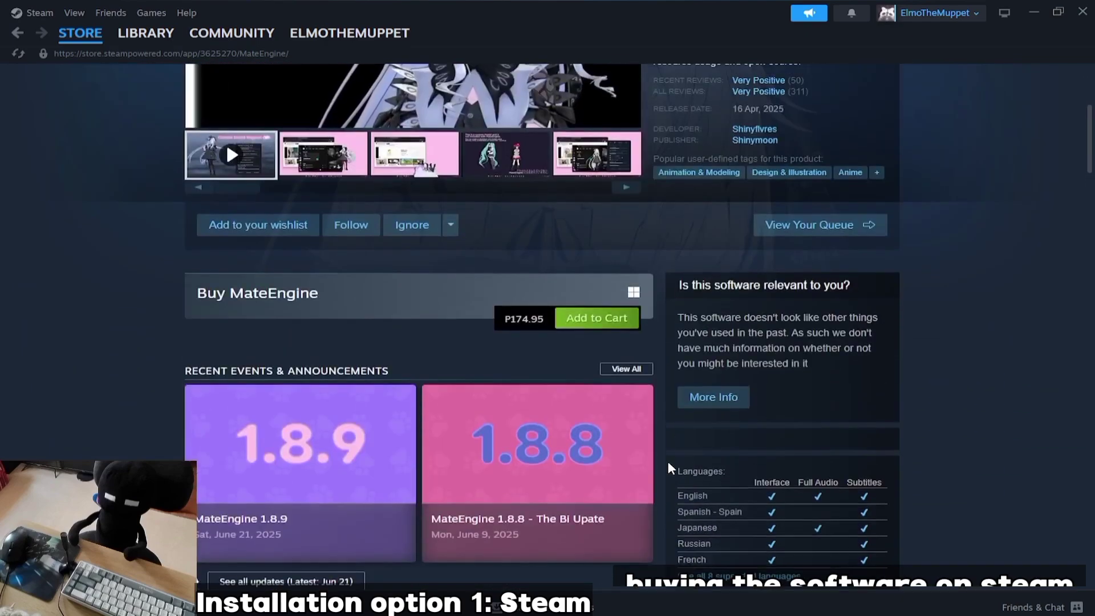
scroll(577, 476, up, 5)
scroll(577, 476, up, 1)
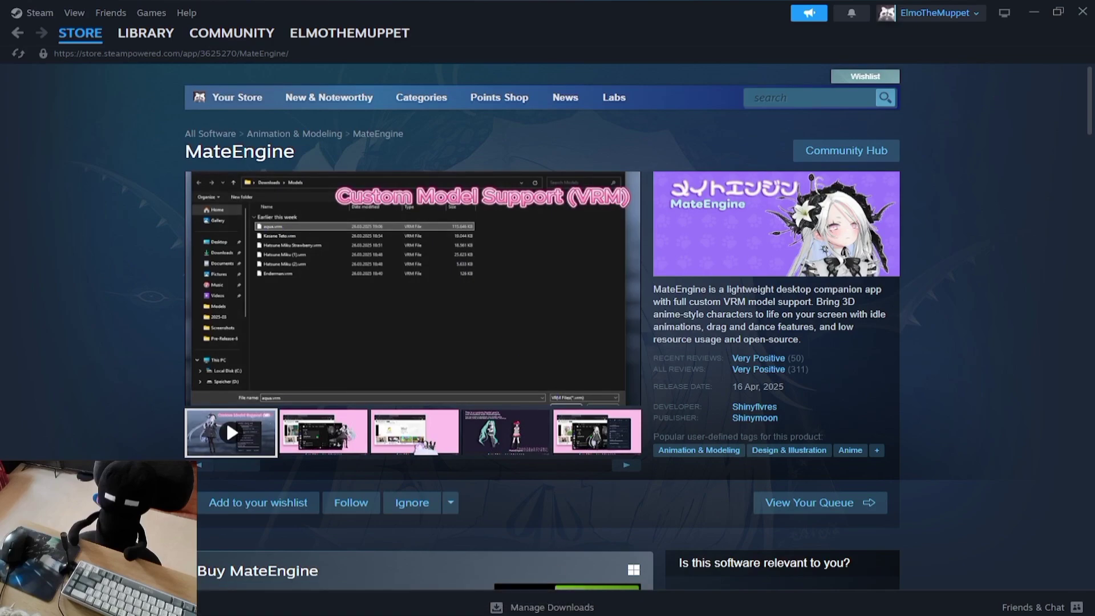
mouse_move(565, 608)
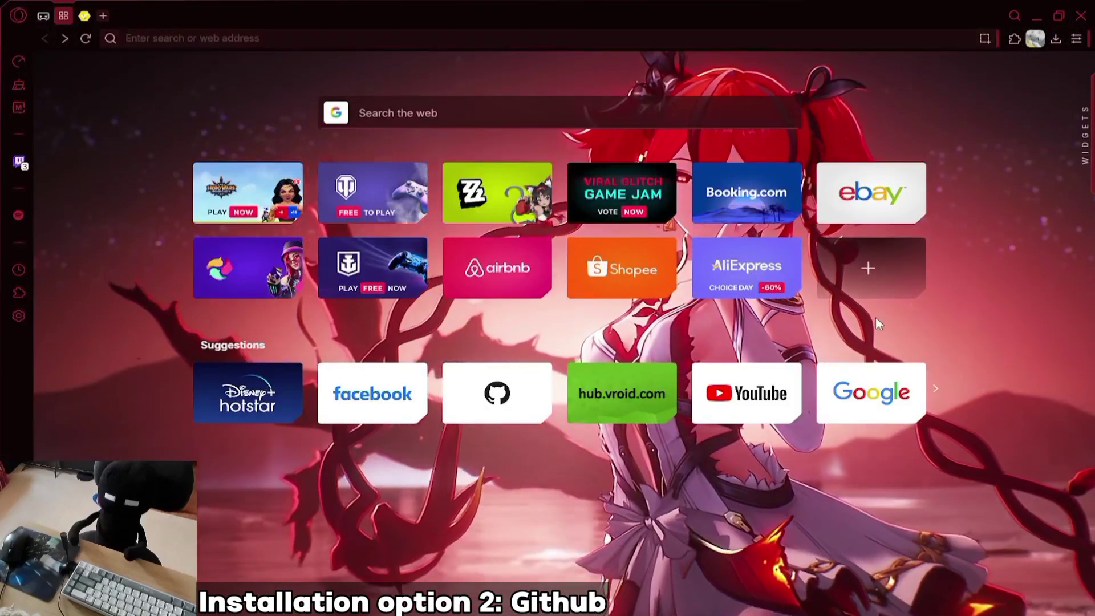
Web-search 'mate eng' and download Public.Release.1.8.9.zip from the Mate-Engine GitHub release
text(mate engi)
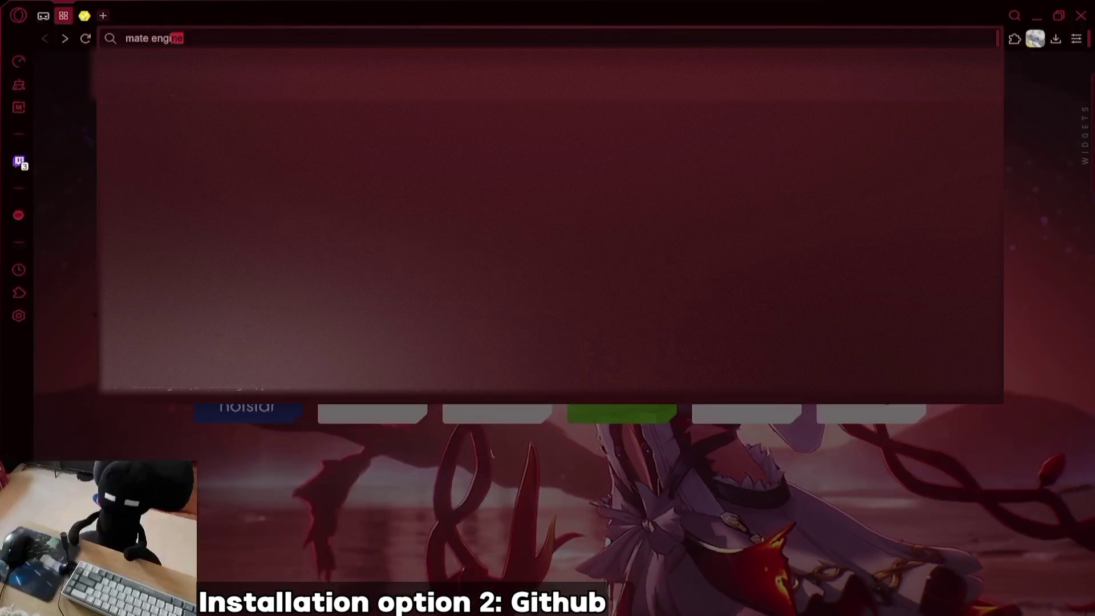
key(Return)
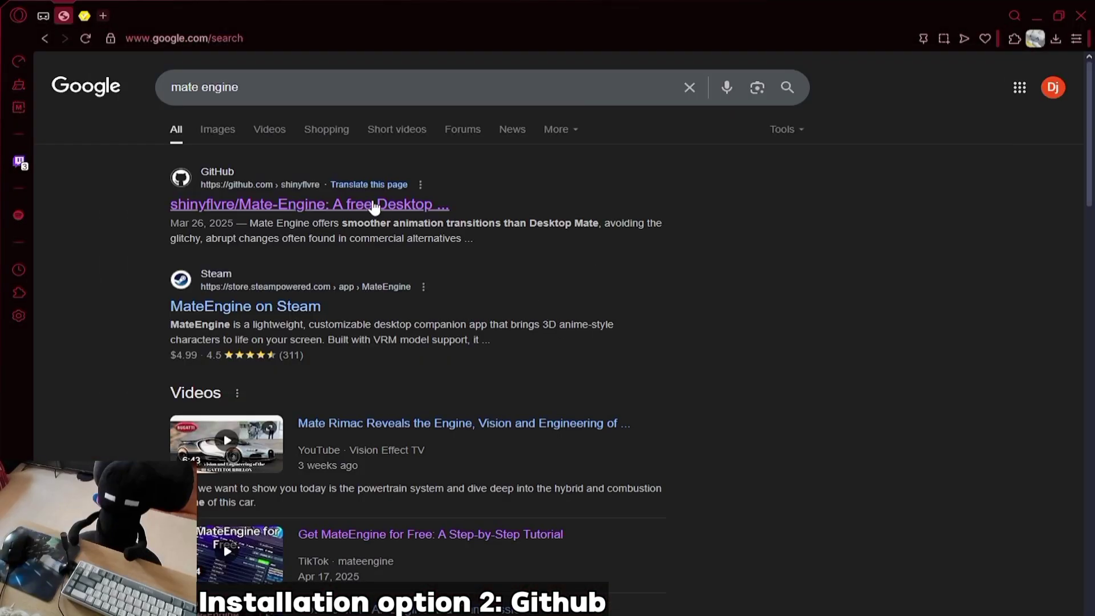
click(370, 206)
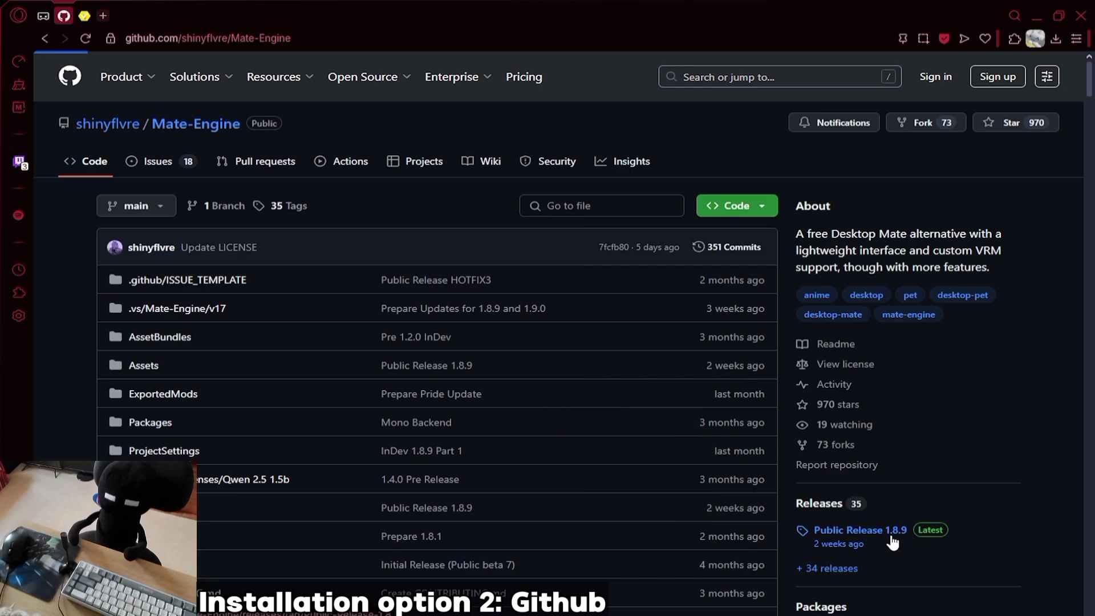
scroll(356, 371, down, 5)
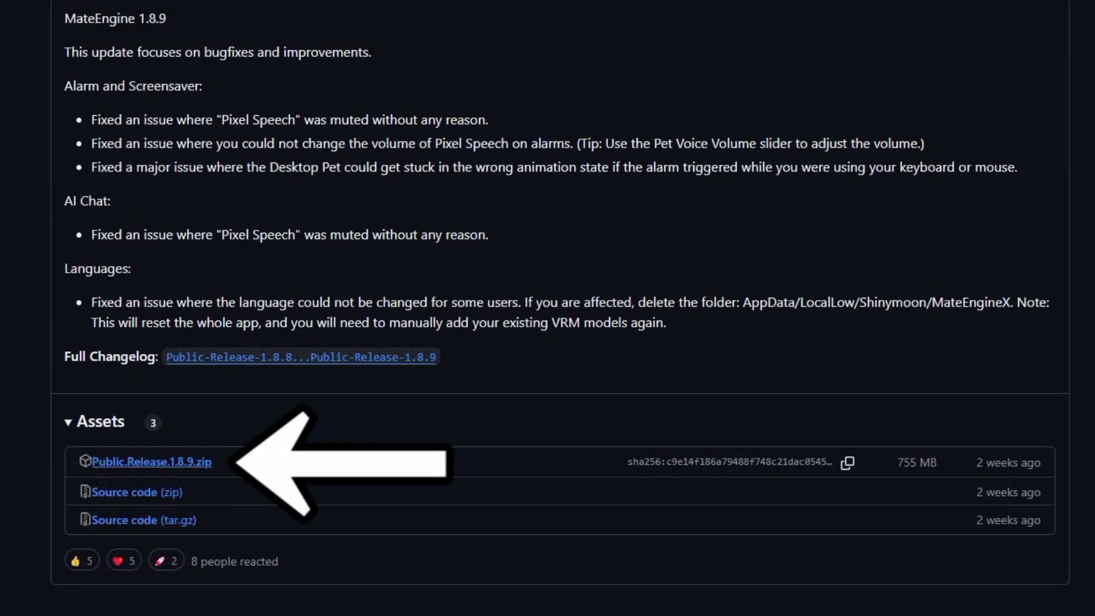
click(174, 467)
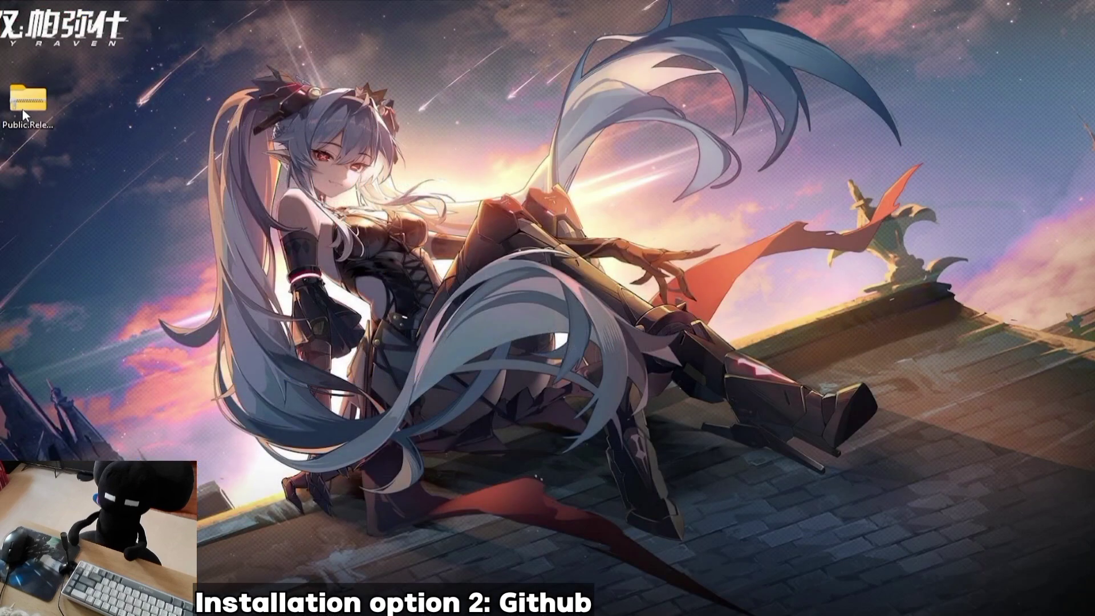
Extract the release zip and run MateEngineX, allowing it past the Windows security warning
right_click(25, 115)
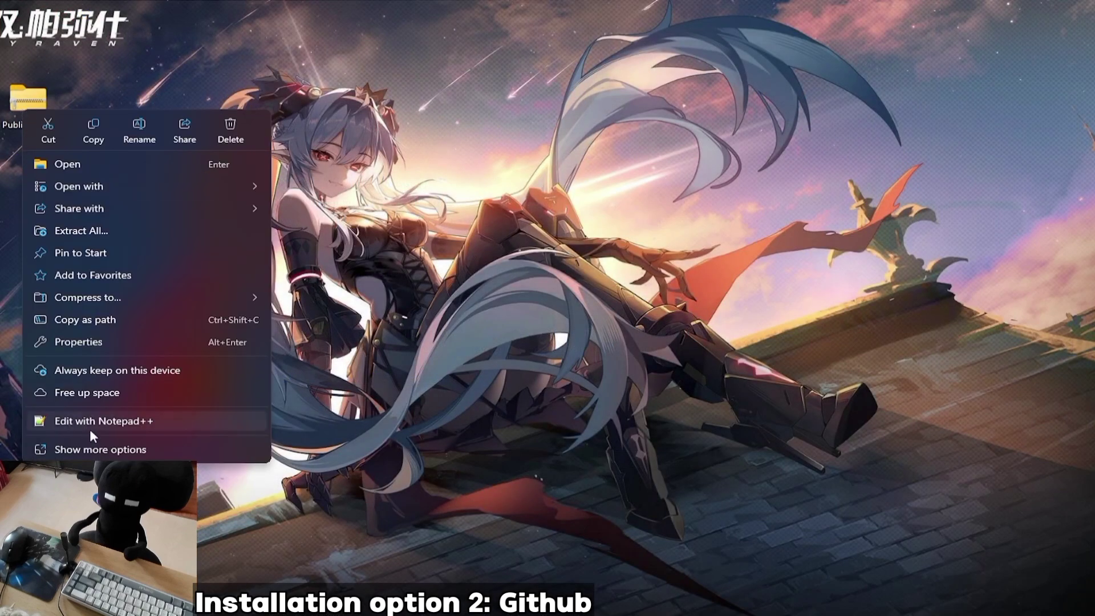
click(117, 230)
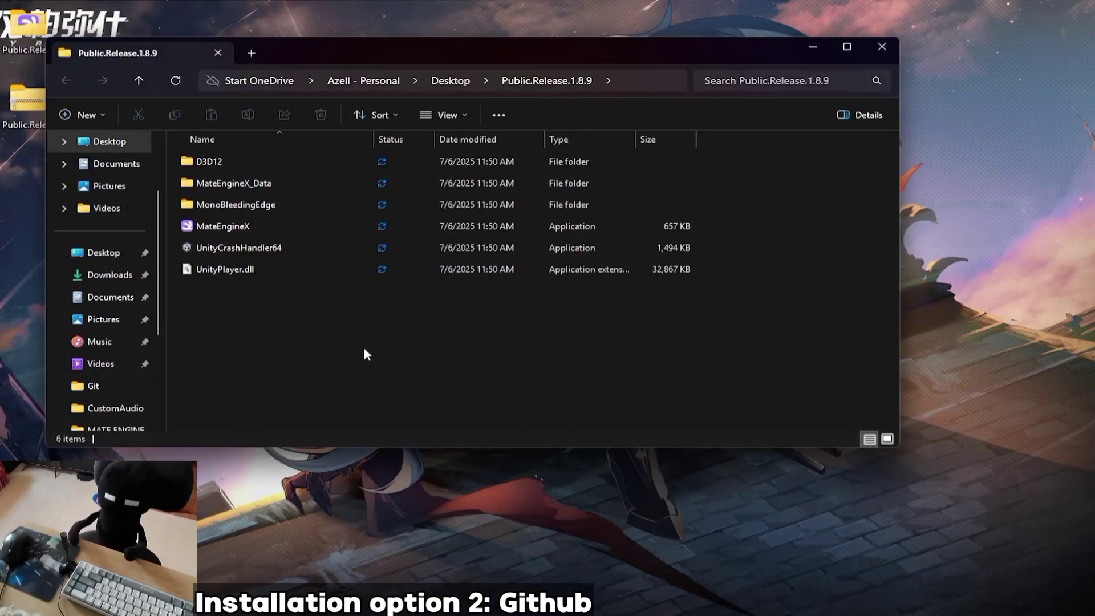
double_click(301, 228)
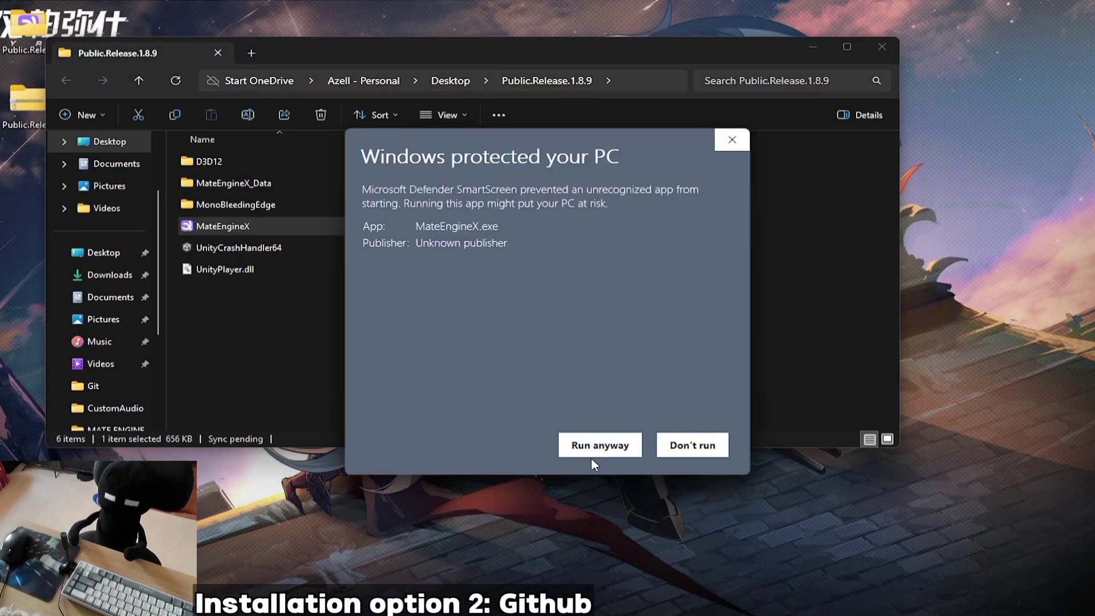
click(596, 444)
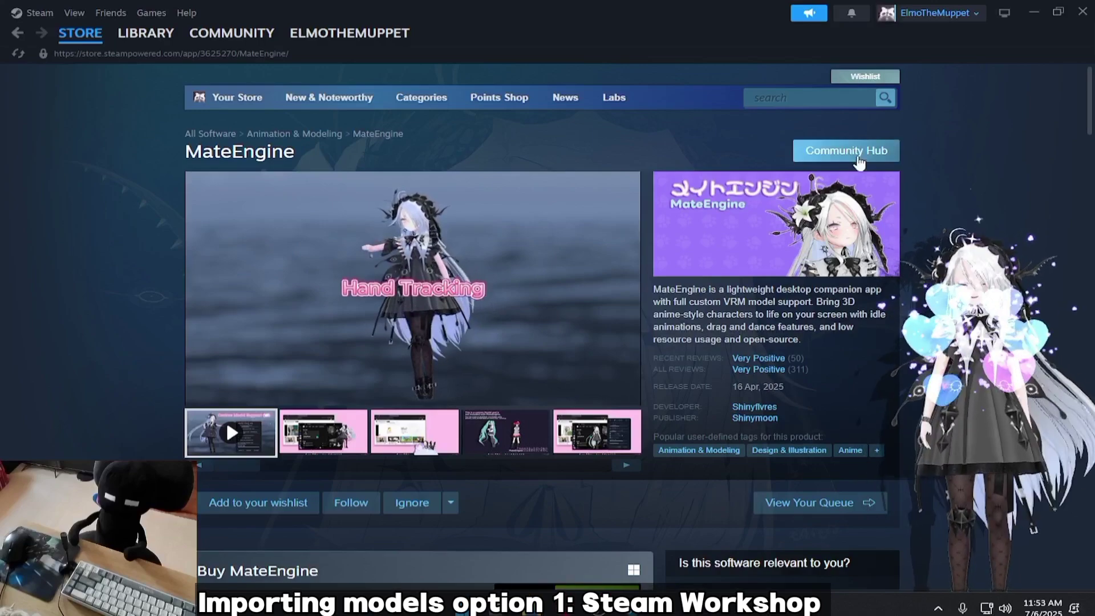
Open MateEngine's Community Hub Workshop and view the list of available avatar models
click(849, 153)
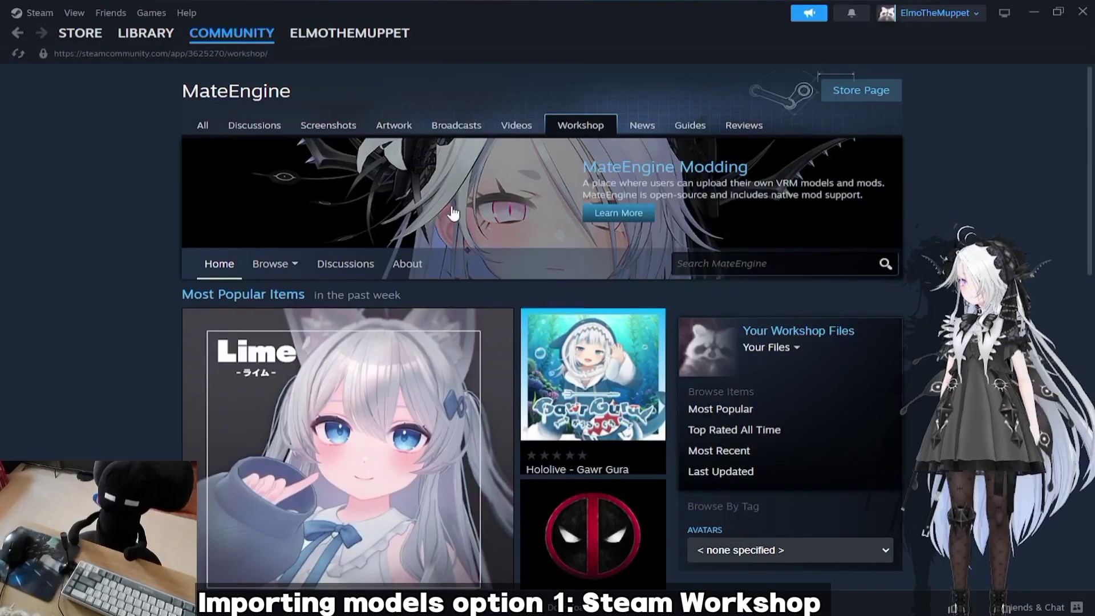
scroll(453, 213, down, 3)
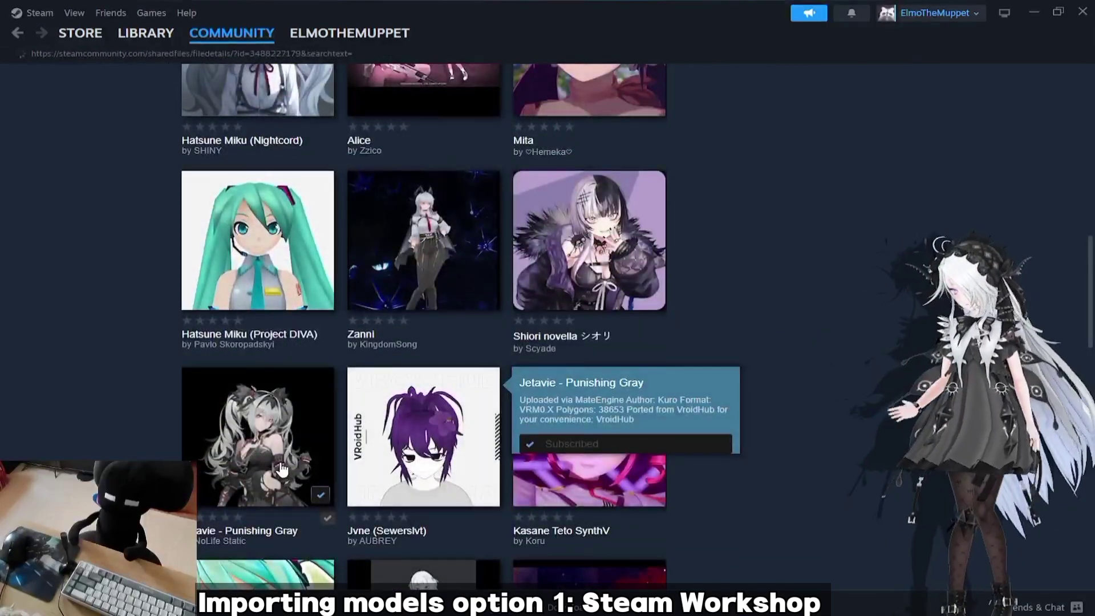
scroll(528, 501, down, 2)
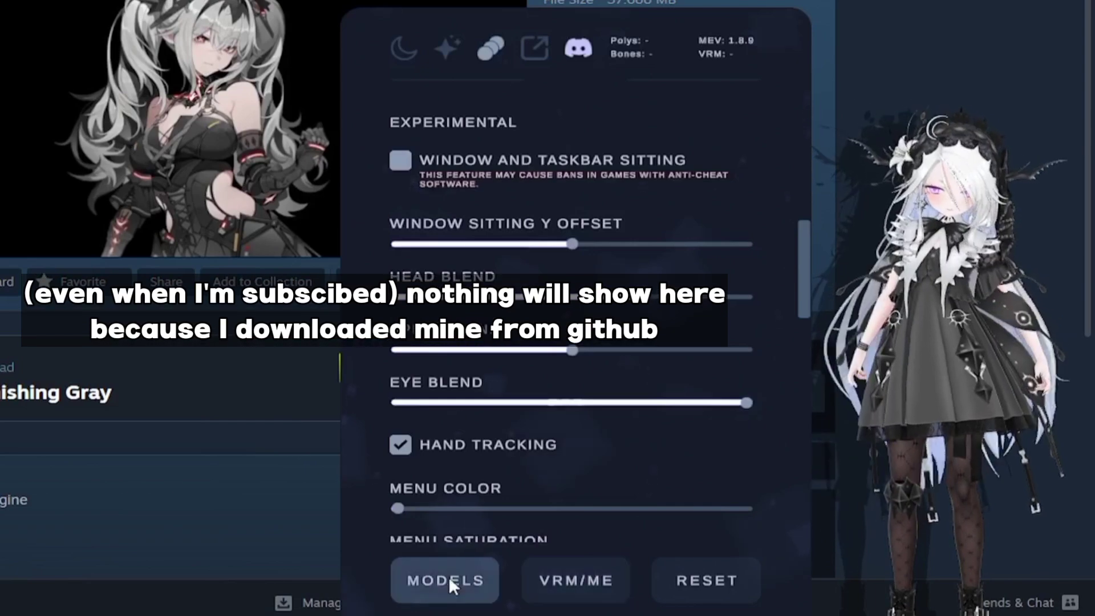
click(448, 577)
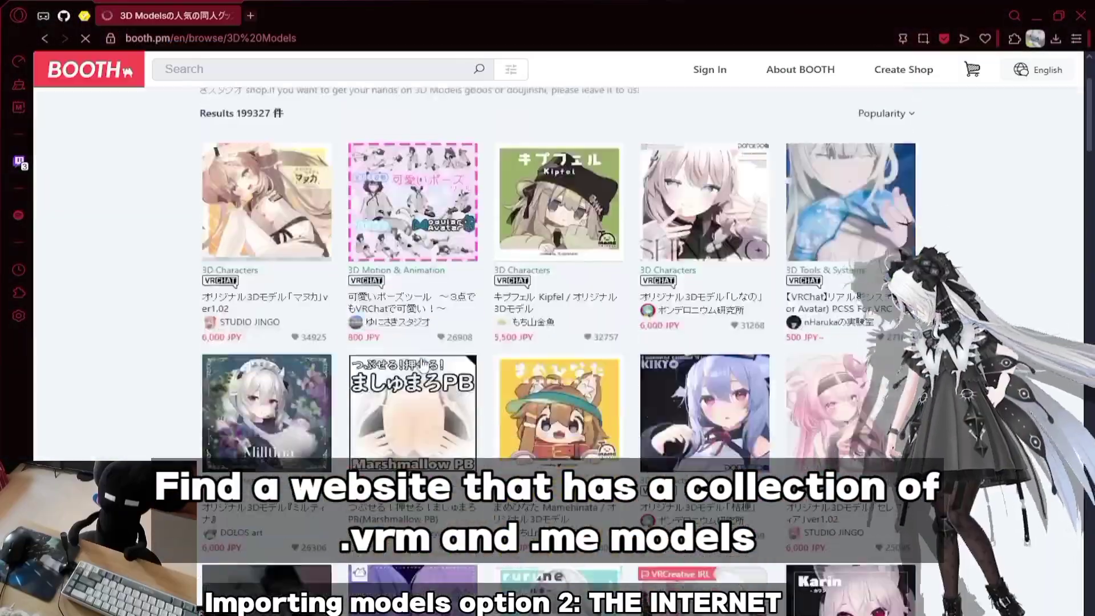
Rerun the 'pgr series' search on VRoid Hub and open the Jetavie PGR Series model page
scroll(467, 324, down, 3)
scroll(467, 324, down, 1)
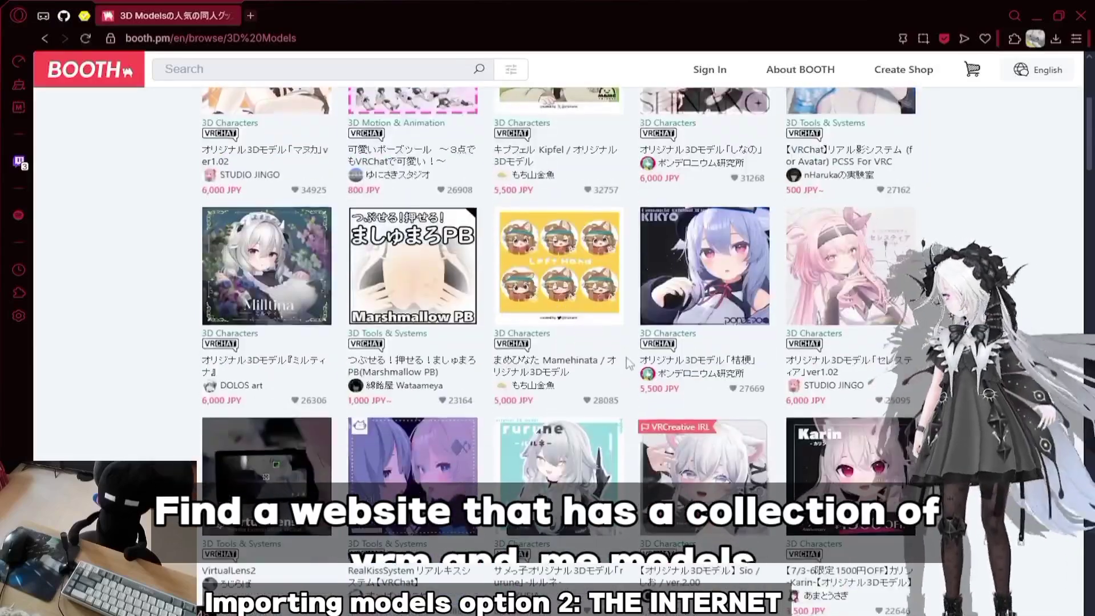
scroll(631, 362, down, 5)
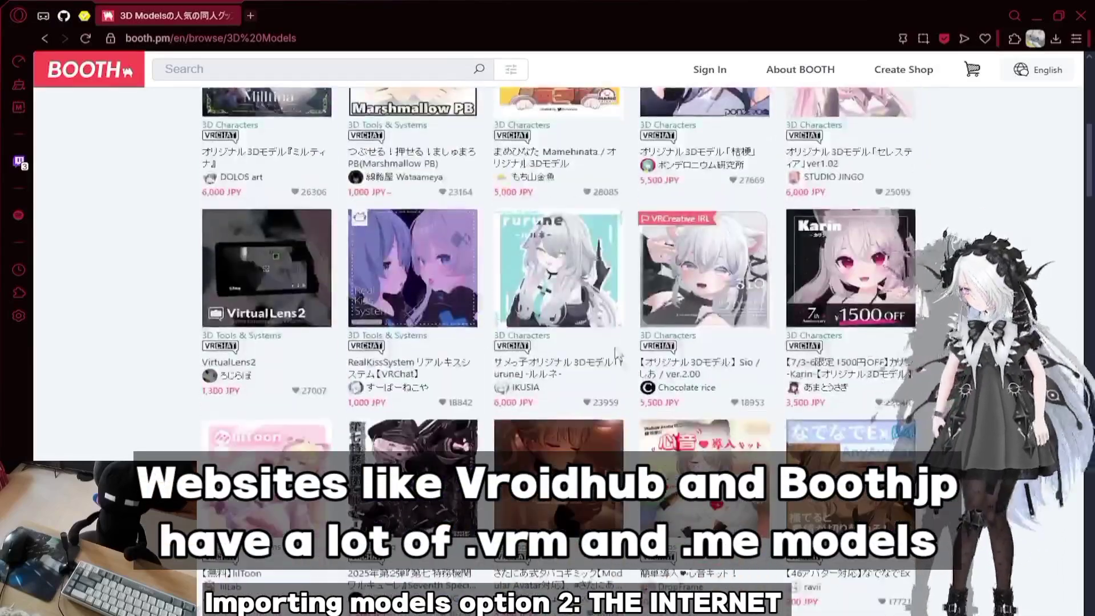
scroll(706, 391, down, 3)
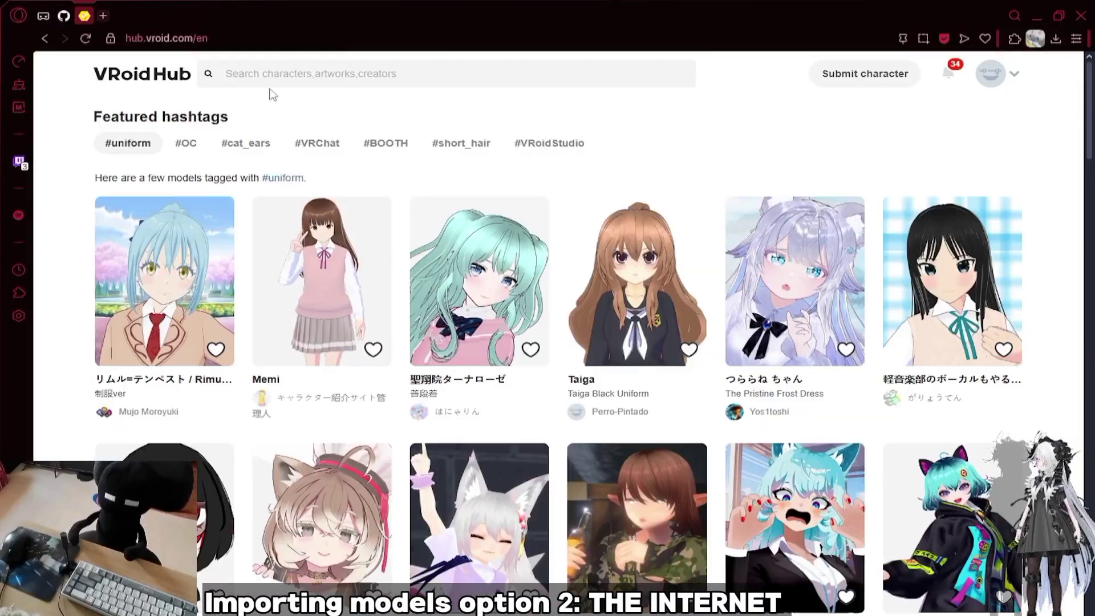
click(312, 76)
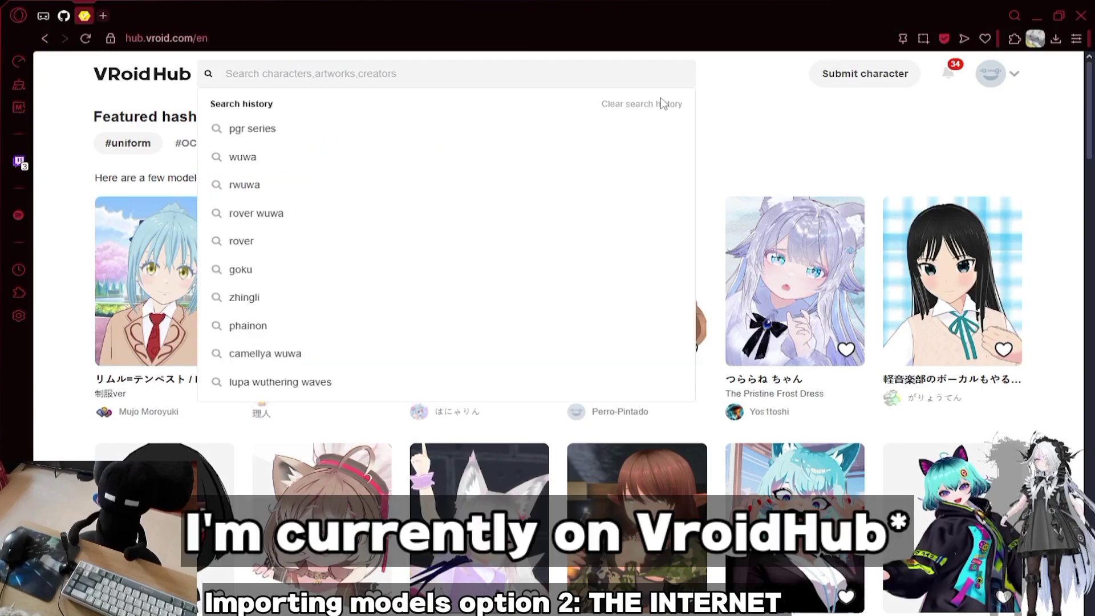
click(540, 130)
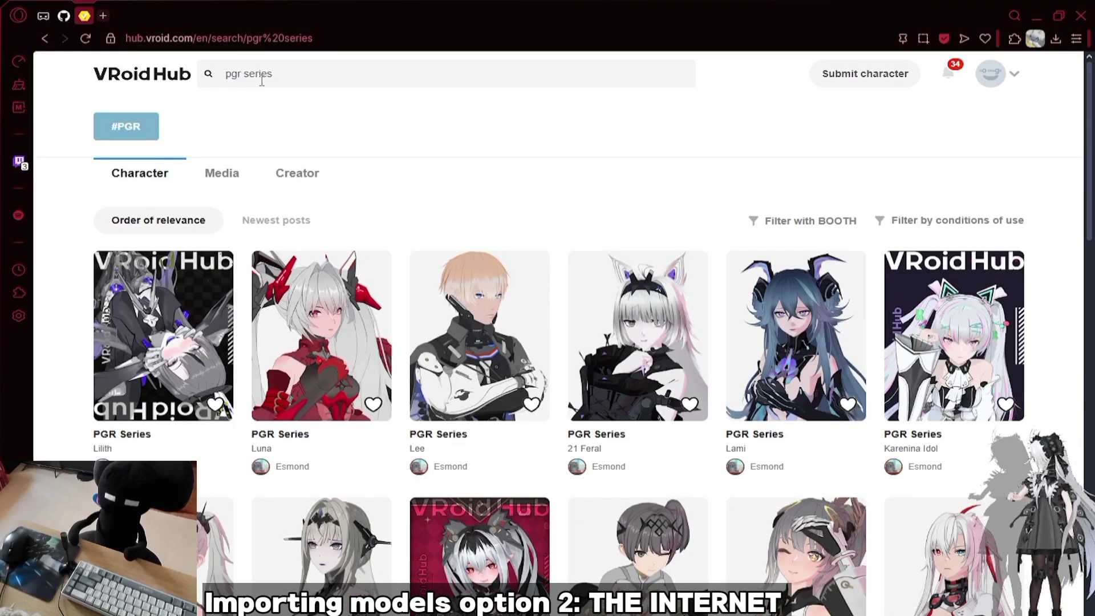
scroll(487, 240, down, 3)
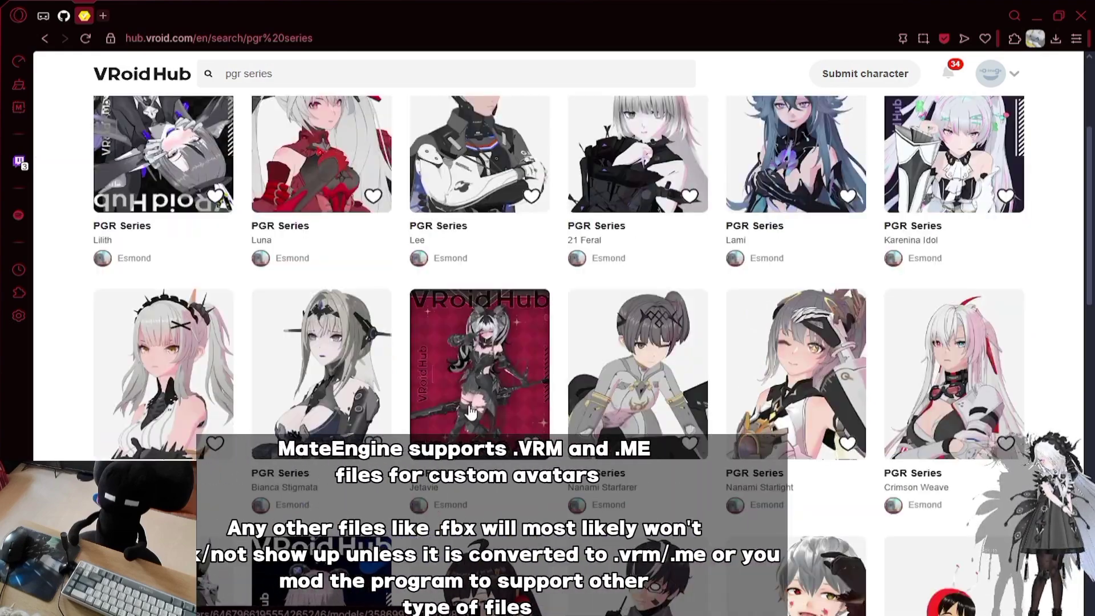
click(497, 368)
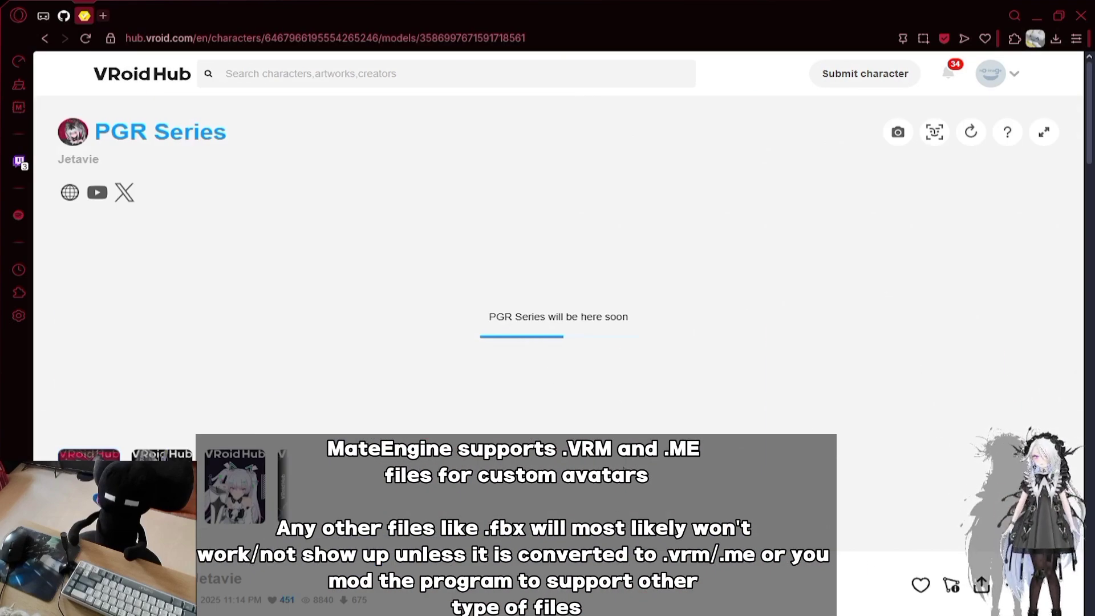
Agree to the conditions of use, download the Jetavie VRM, and centre the desktop avatar
scroll(809, 427, down, 6)
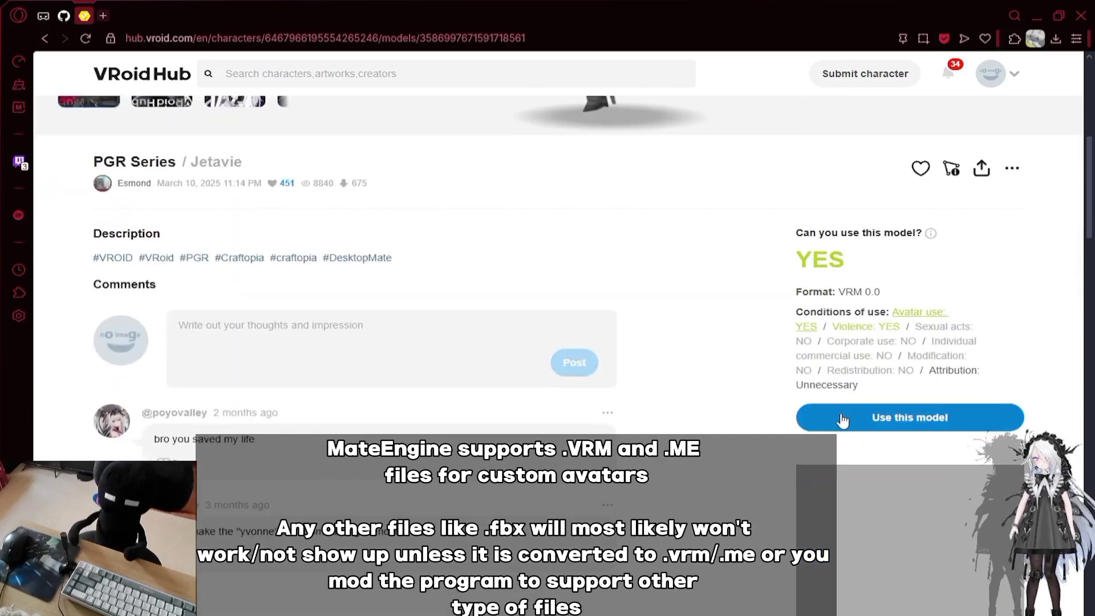
click(888, 430)
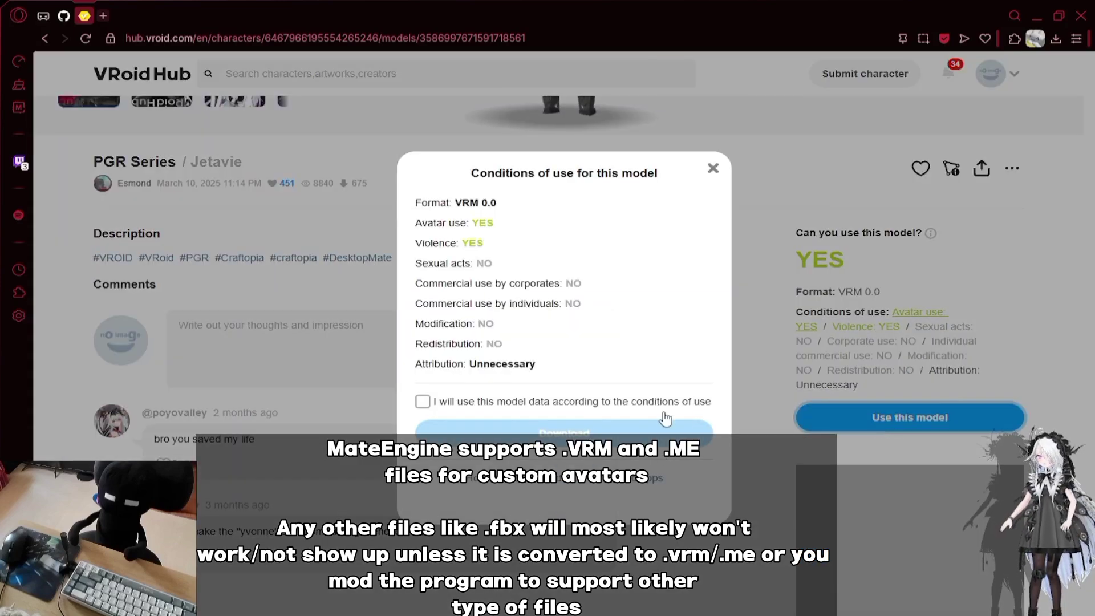
click(486, 402)
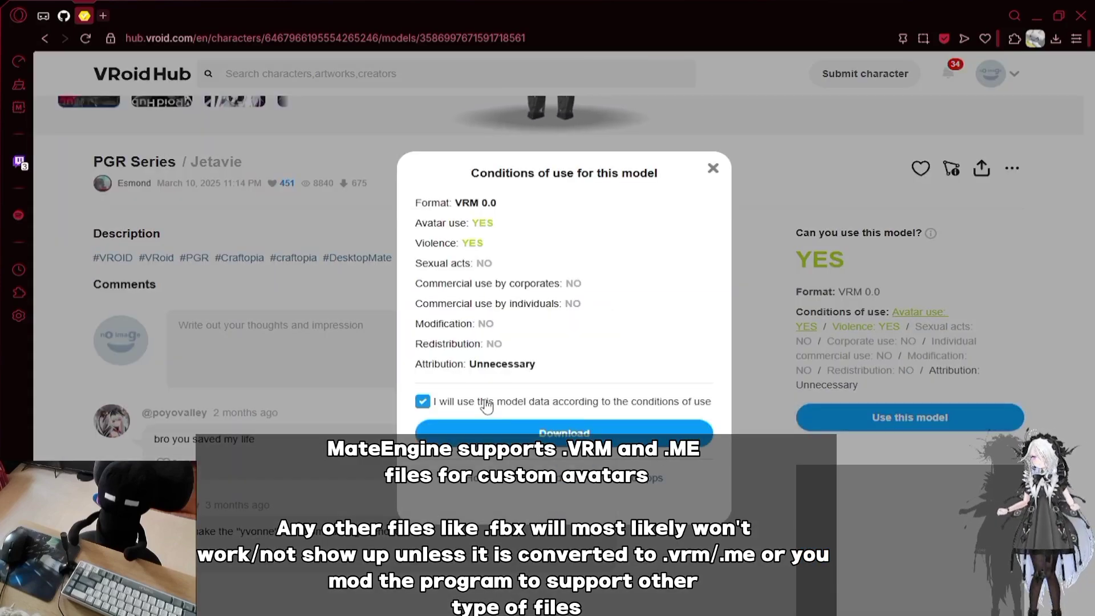
click(560, 439)
scroll(558, 460, up, 7)
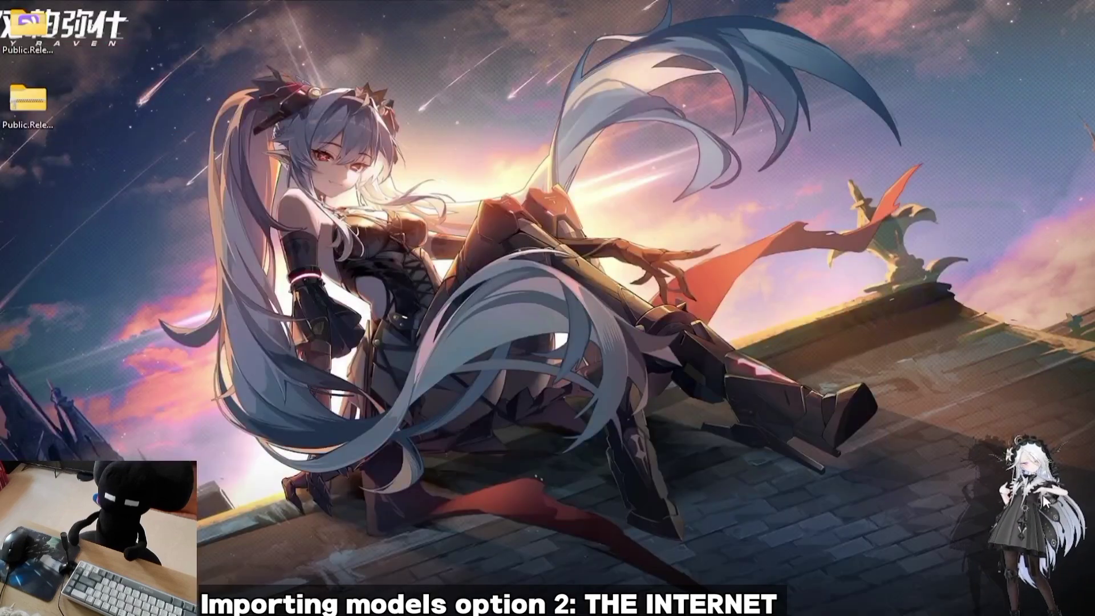
drag(1043, 494, 498, 384)
Import 4934420448983259352.vrm from Downloads through the settings' VRM/ME button as the new avatar
scroll(497, 384, up, 5)
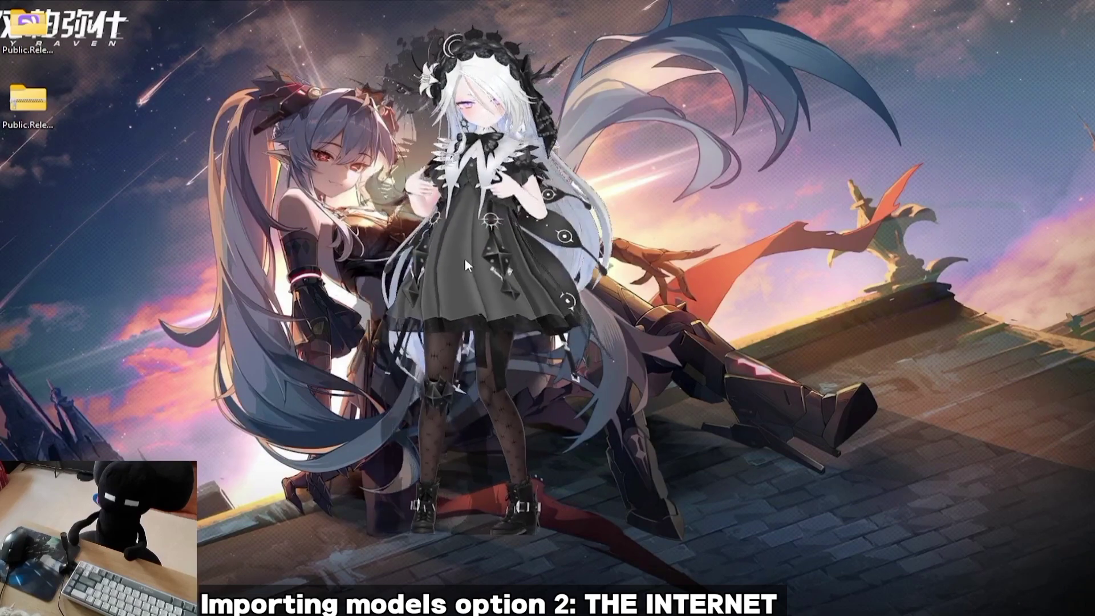
right_click(531, 299)
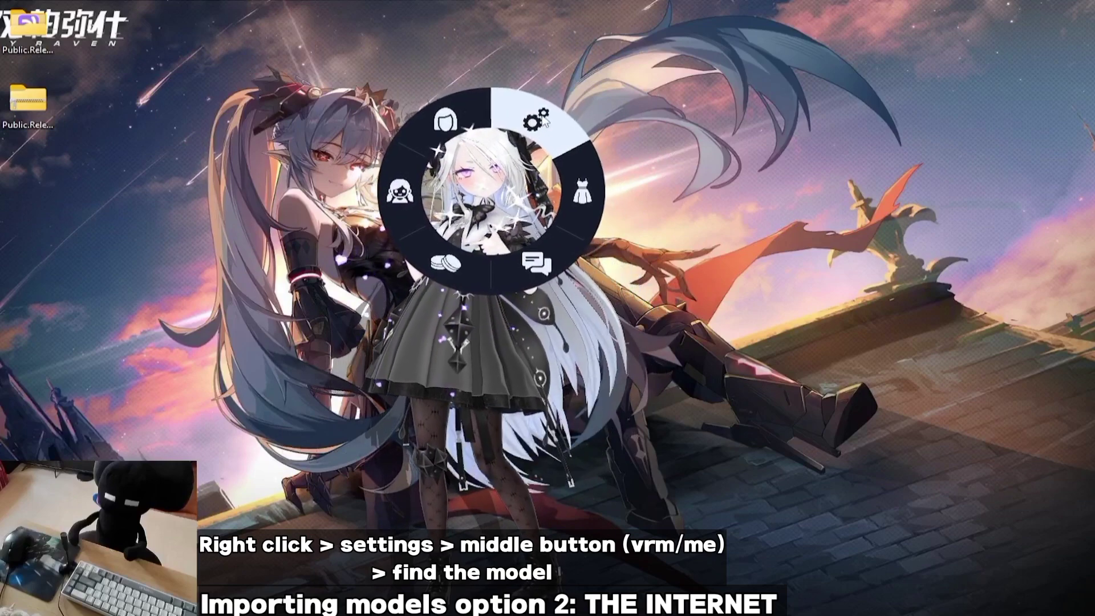
click(543, 115)
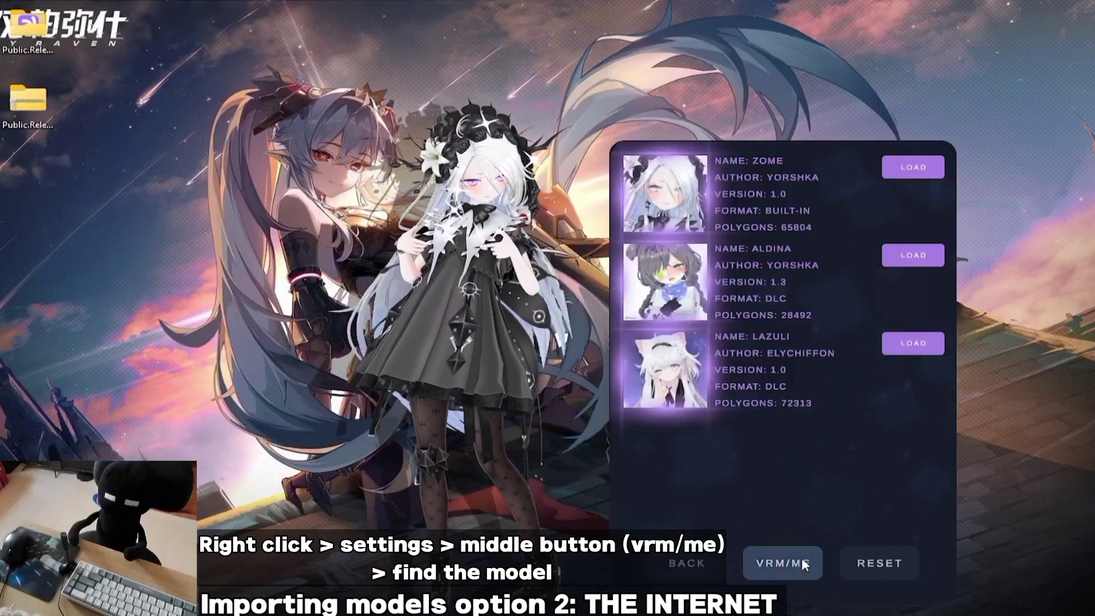
click(777, 564)
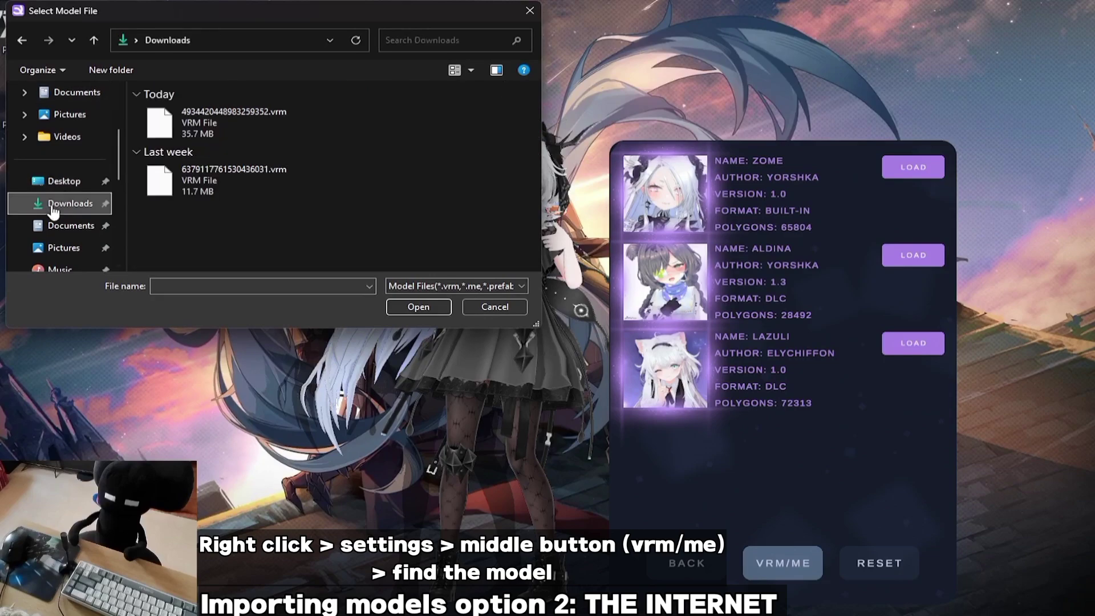
click(192, 134)
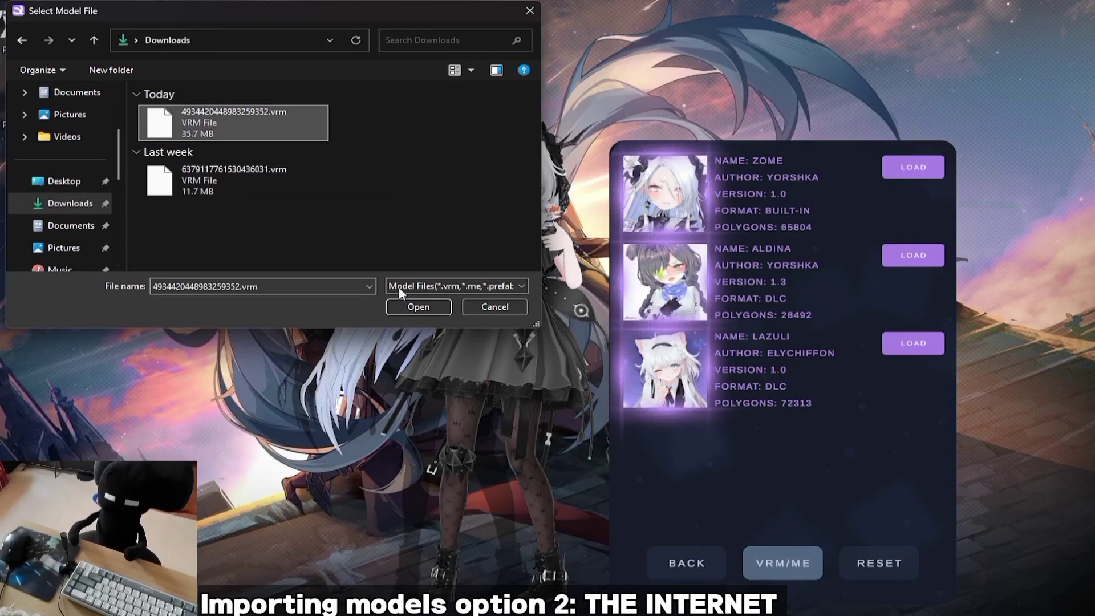
click(403, 307)
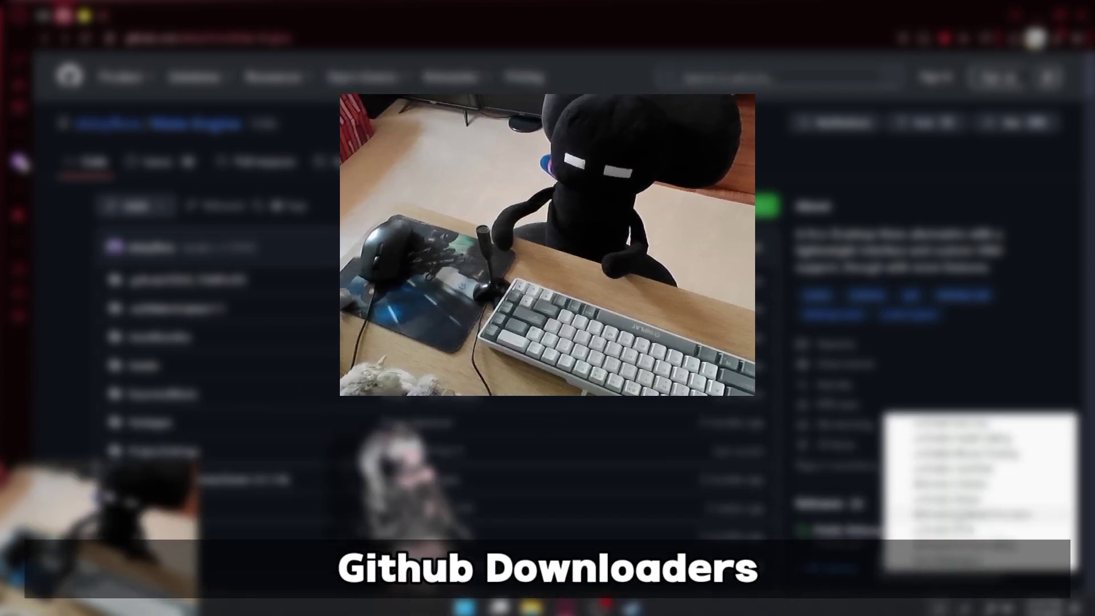
Toggle bloom, move the Jetavie avatar to the bottom-right, and open its settings panel
click(964, 501)
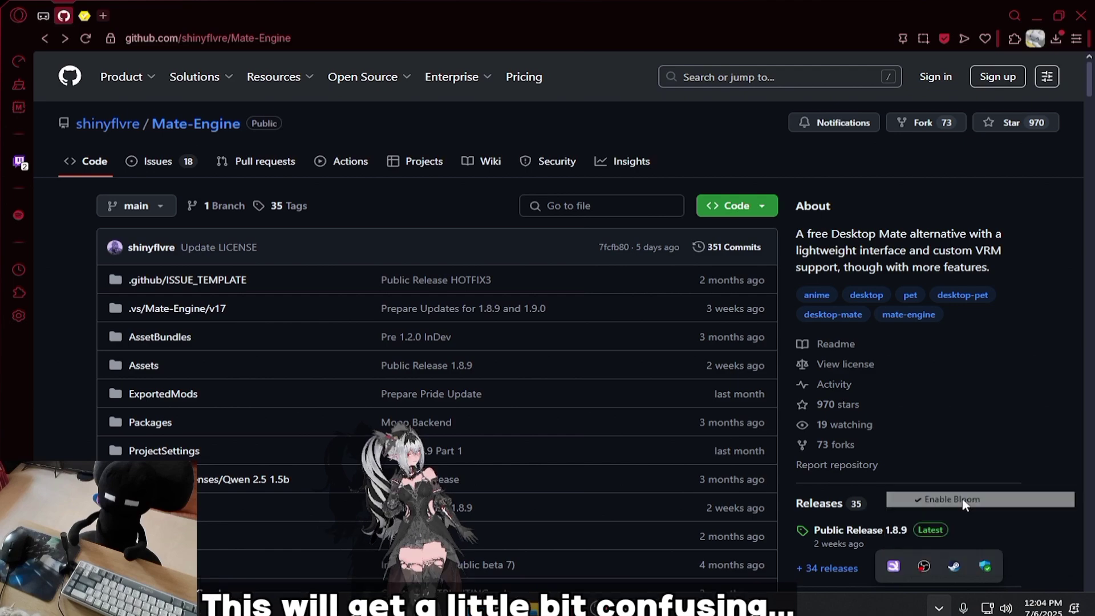
drag(375, 433, 1007, 548)
right_click(948, 436)
click(1001, 313)
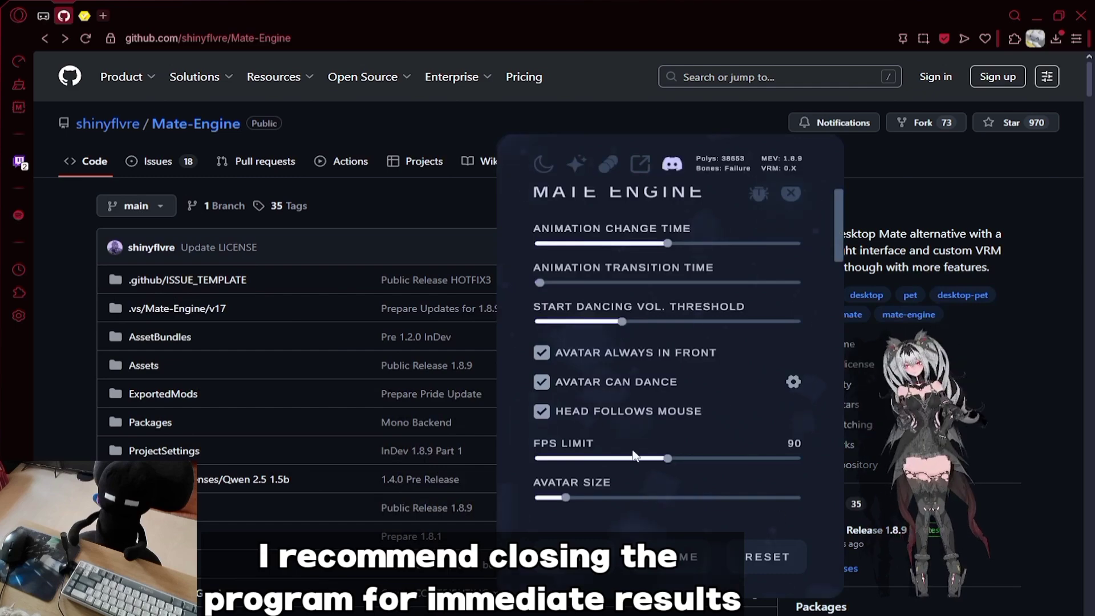
scroll(609, 431, down, 10)
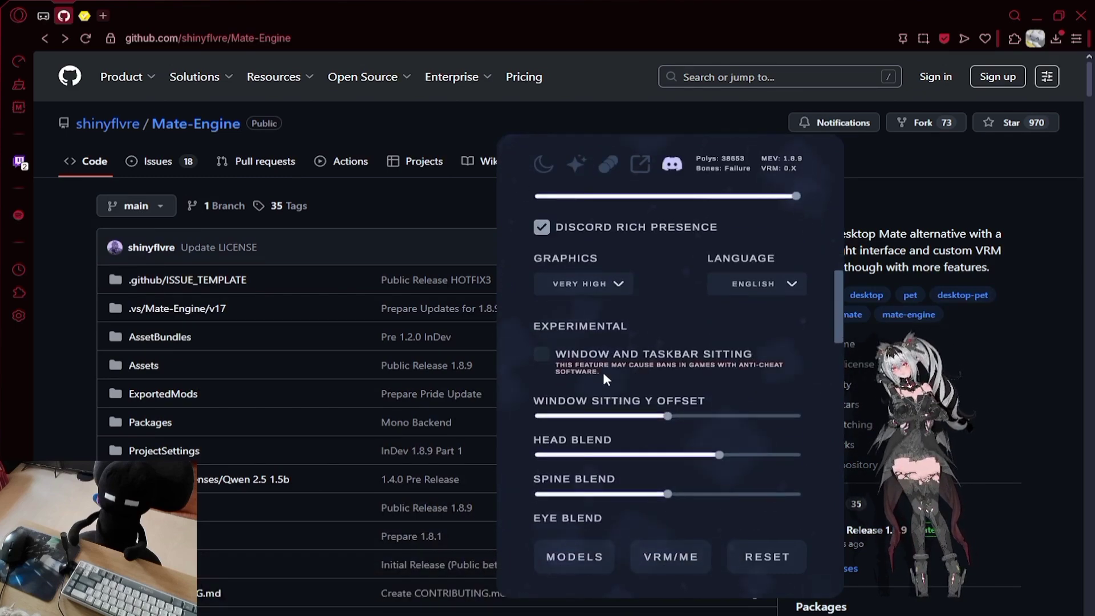